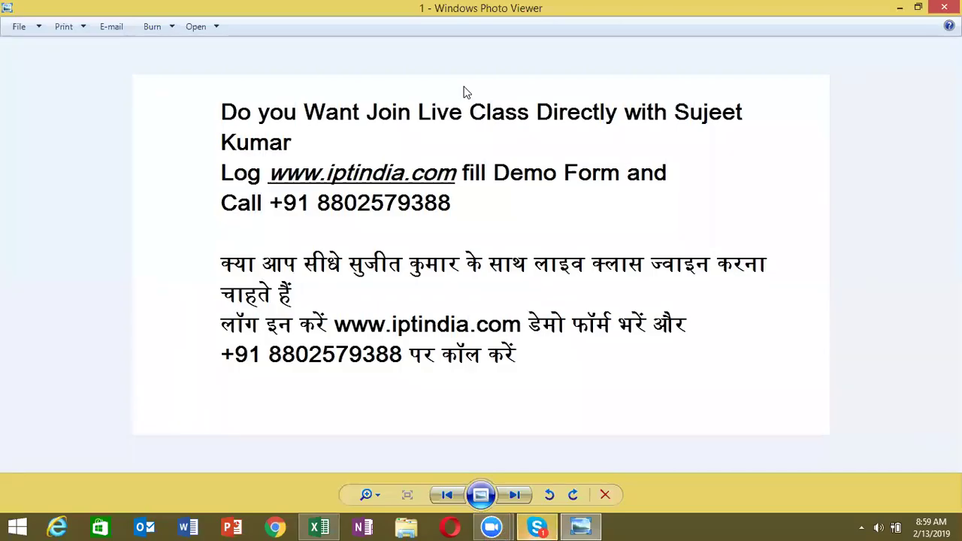
Advance to the pen drive advert image, then close Windows Photo Viewer
key("Right")
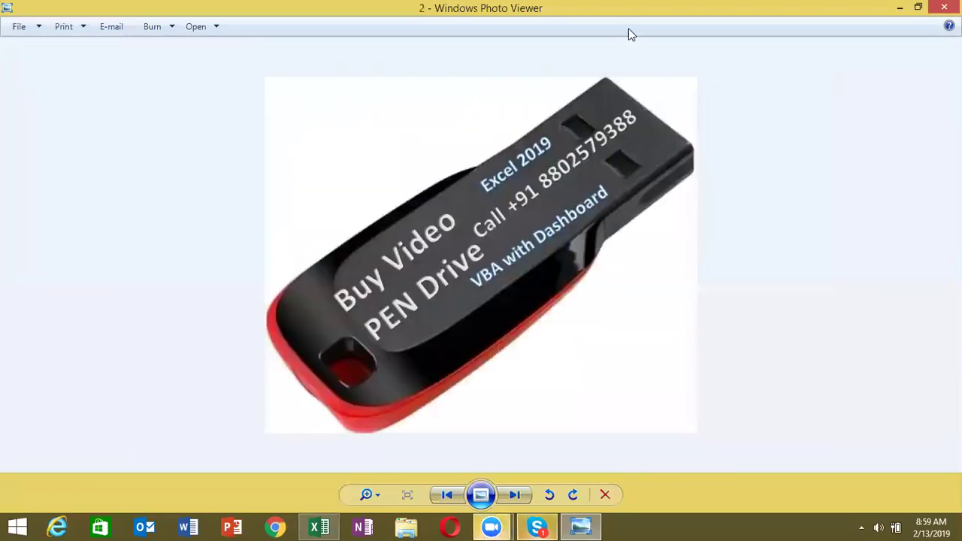
left_click(944, 7)
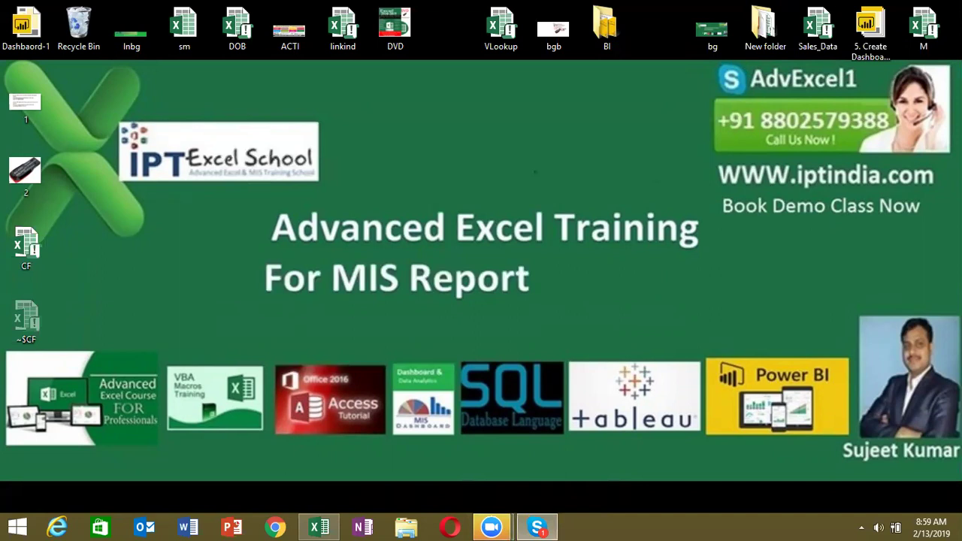
Restore the CF workbook and look over the Code/Name/Qty headings and the empty E5:G13 area
left_click(322, 526)
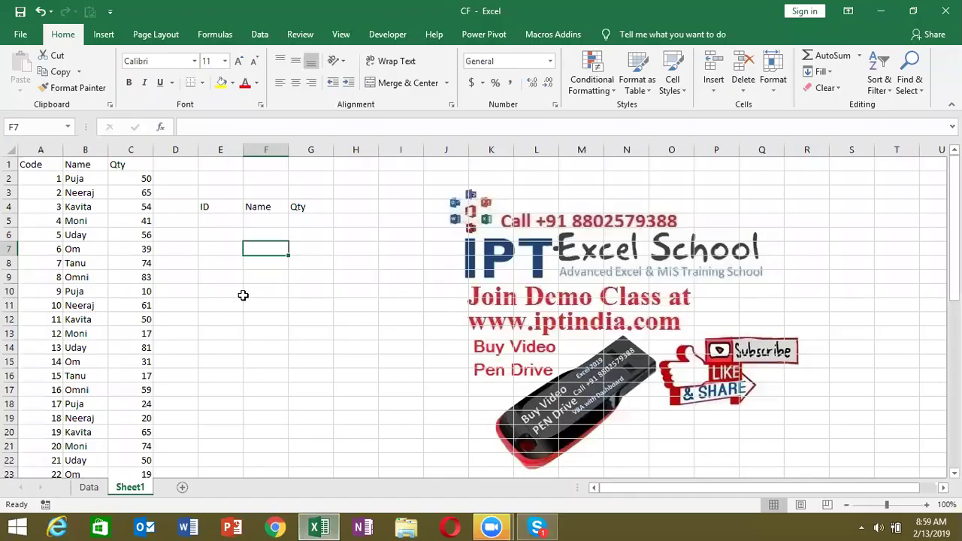
left_click(87, 150)
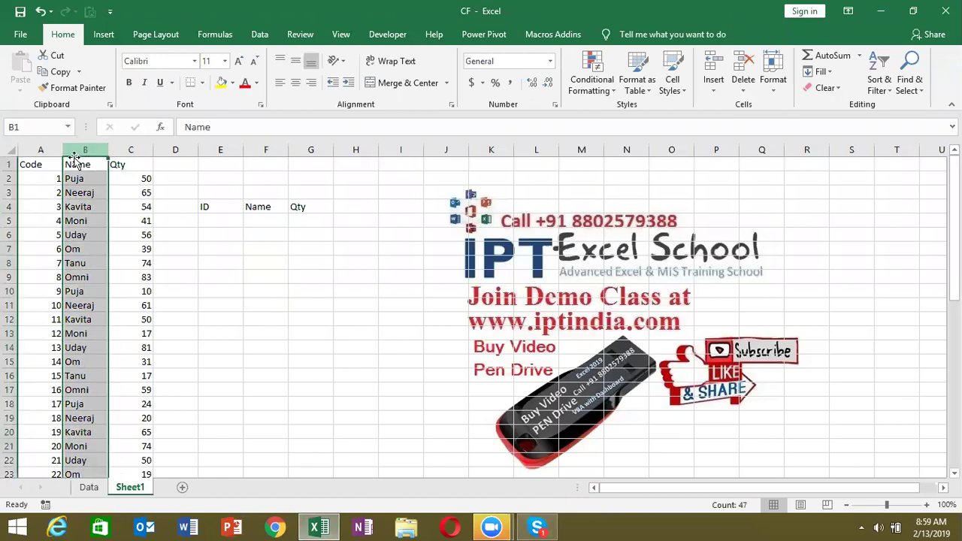
left_click(28, 163)
left_click(72, 163)
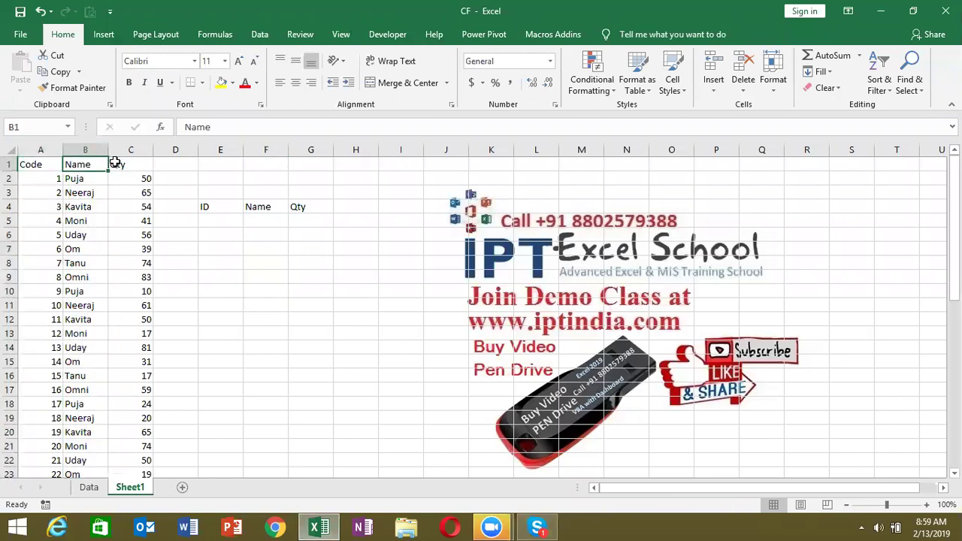
left_click(121, 164)
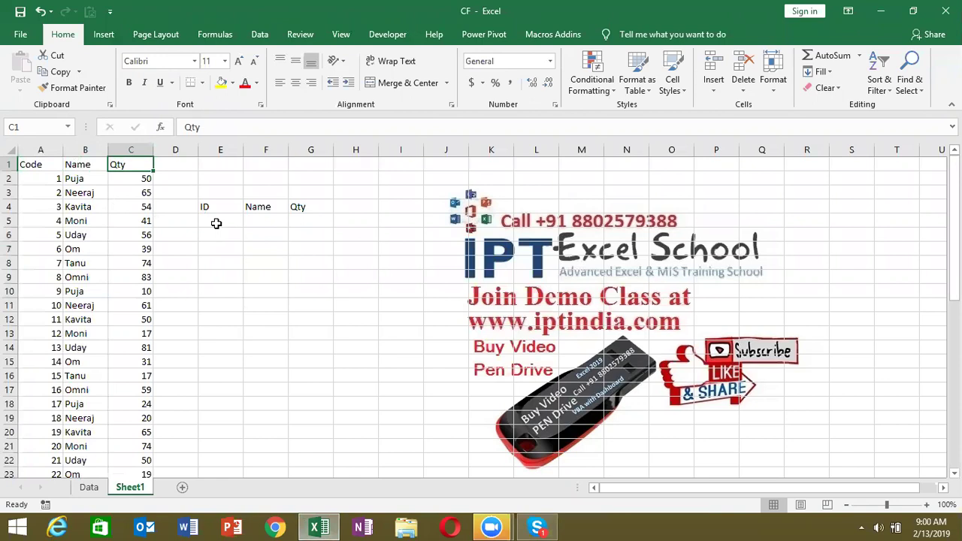
mouse_move(216, 223)
left_mouse_down()
mouse_move(293, 310)
mouse_move(294, 329)
left_mouse_up()
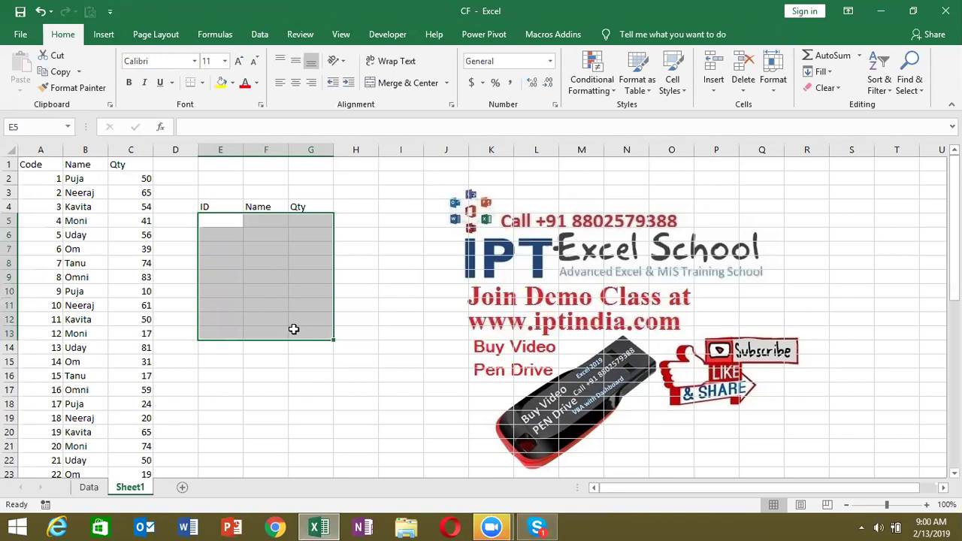
left_click(258, 273)
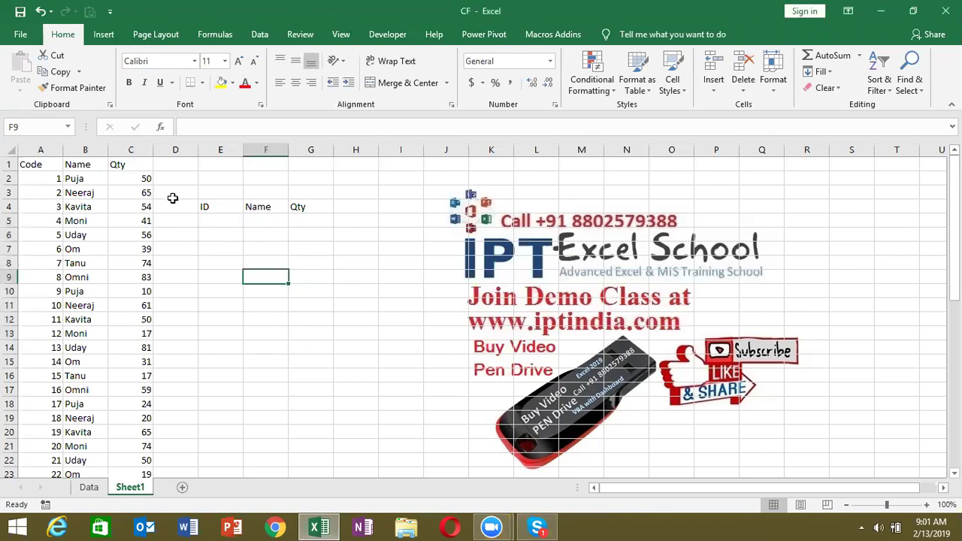
Enter =RANDBETWEEN(1,46) in E5, the first ID cell
left_click(54, 179)
key("ctrl+Down")
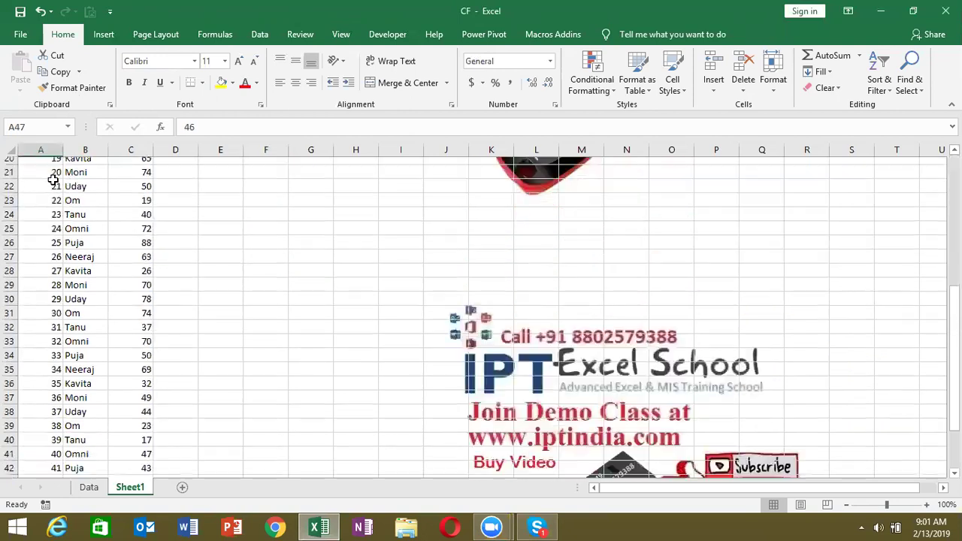
key("ctrl+Up")
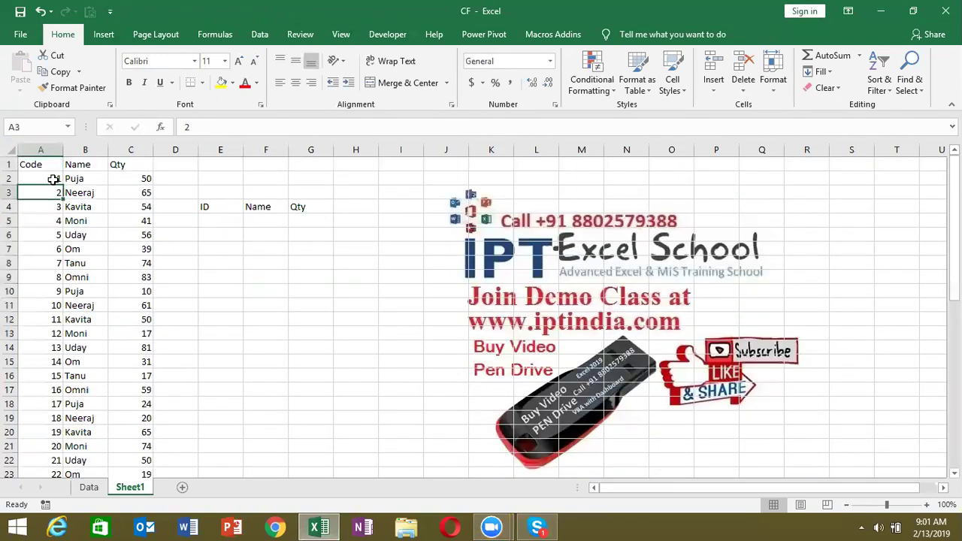
key("ctrl+Down")
key("ctrl+Up")
key("Right")
key("Right")
key("Right")
key("Right")
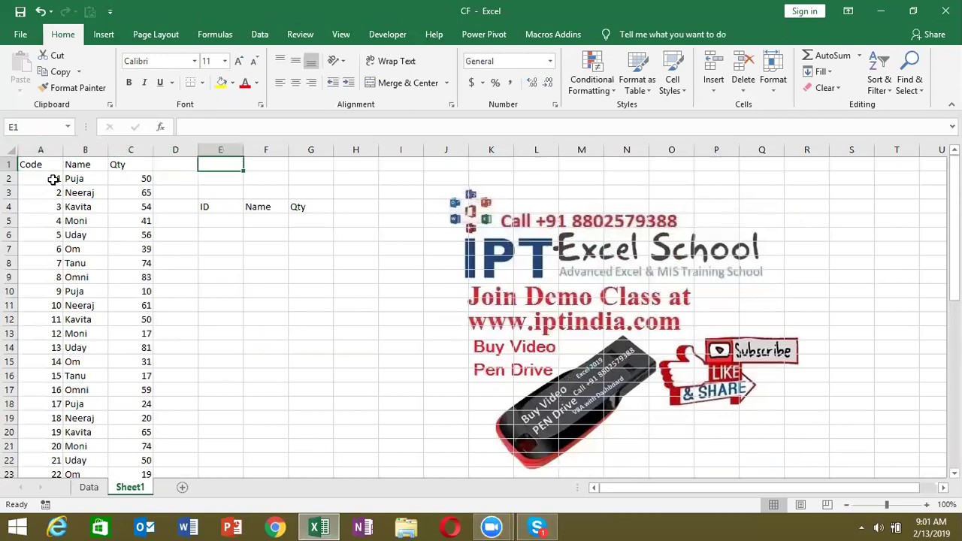
key("Right")
key("Down")
key("Down")
key("Down")
key("Down")
key("Left")
type("=ran")
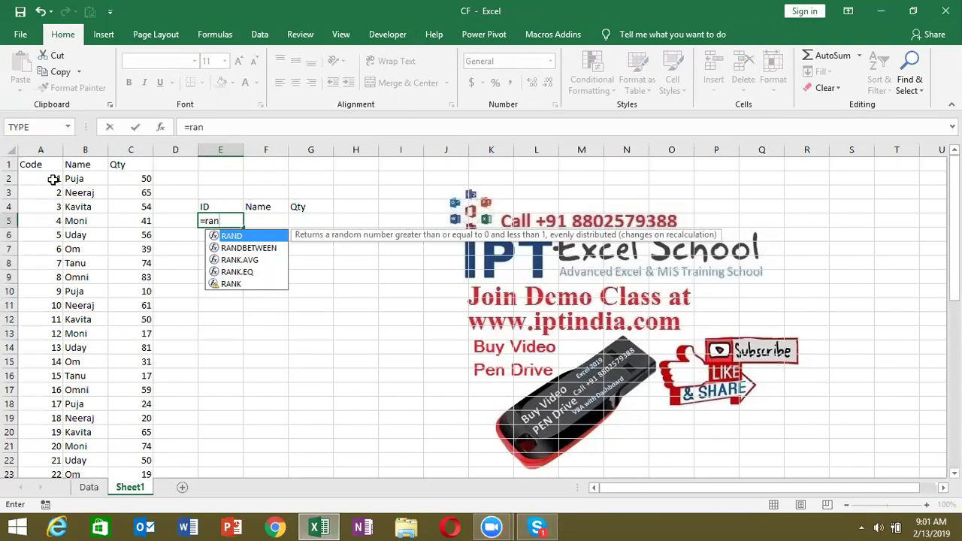
key("Down")
key("Tab")
type("1,46")
key("Return")
Fill the RANDBETWEEN formula down to E12 and clear the extra copy in E13
key("Up")
key("shift+Down")
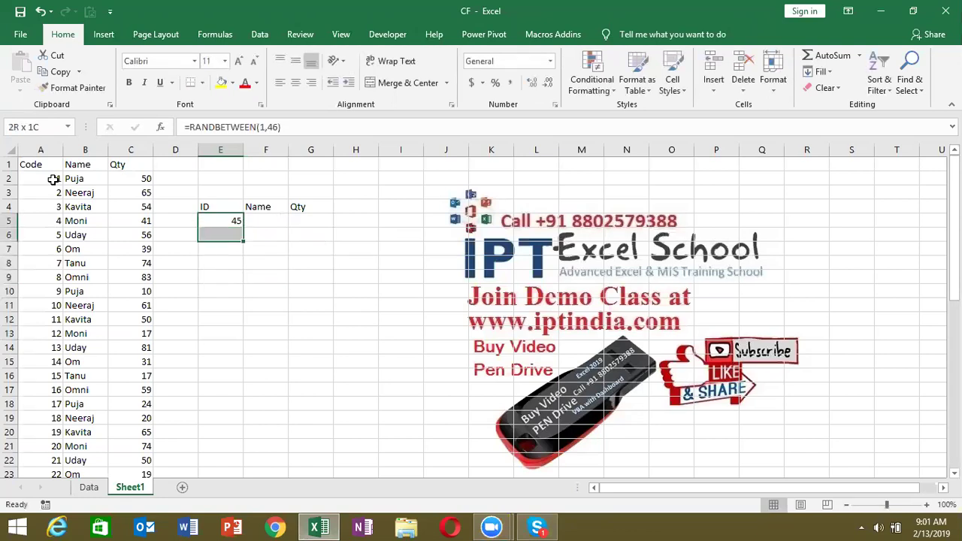
key("shift+Down")
key("shift+Down")
key("shift+Down")
key("shift+Down")
key("shift+Down")
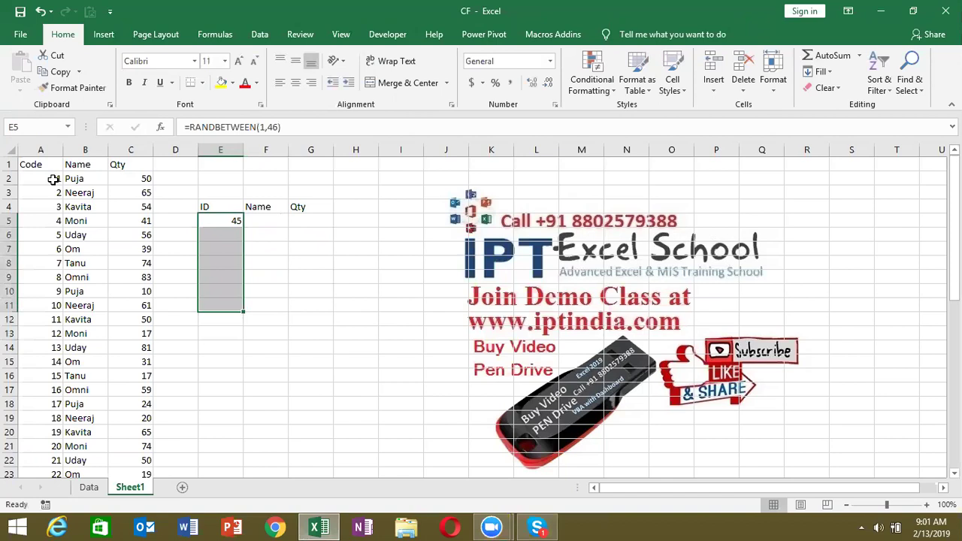
key("ctrl+d")
key("shift+Down")
key("shift+Down")
key("ctrl+d")
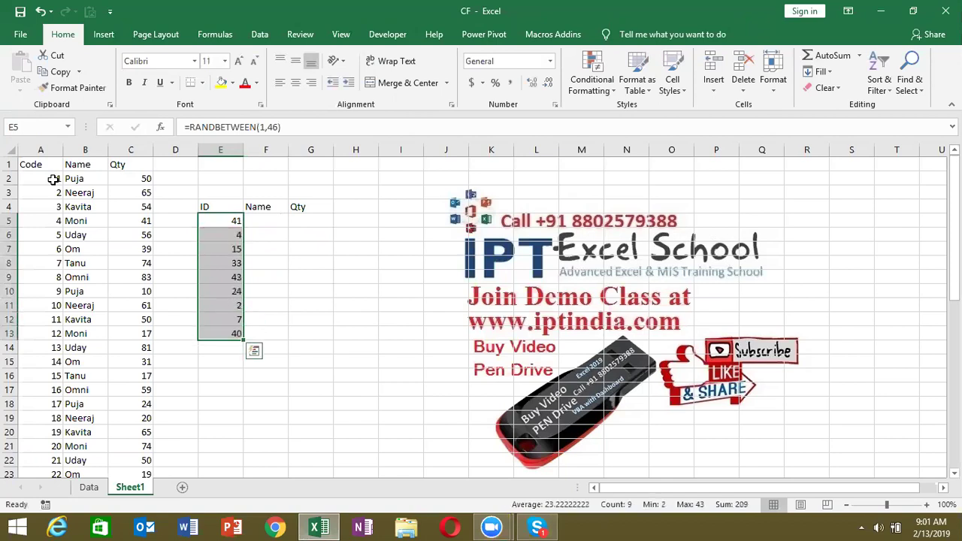
key("Down")
key("ctrl+Down")
key("BackSpace")
key("Escape")
key("Delete")
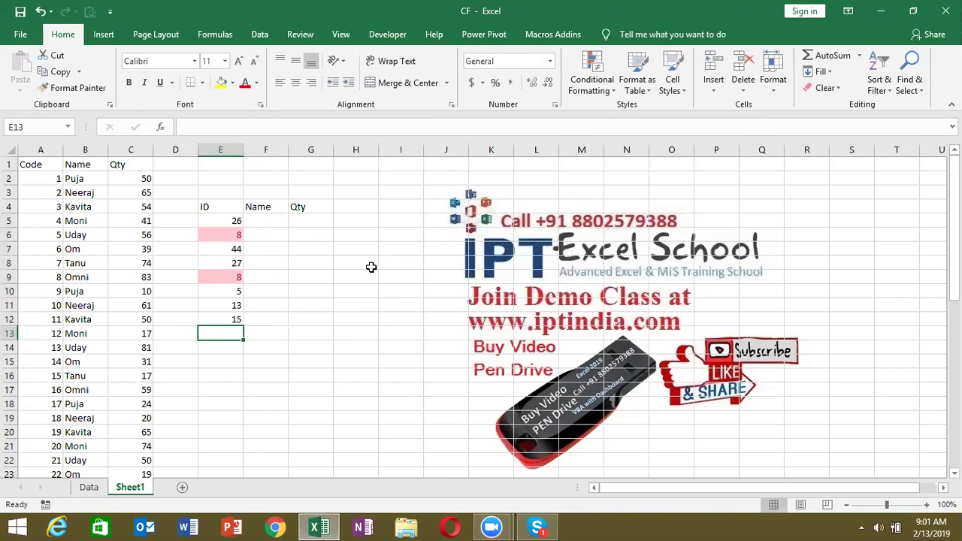
Check the duplicated IDs, then recalculate from empty cell I4 to get fresh random IDs
left_click(238, 238)
left_click(232, 273)
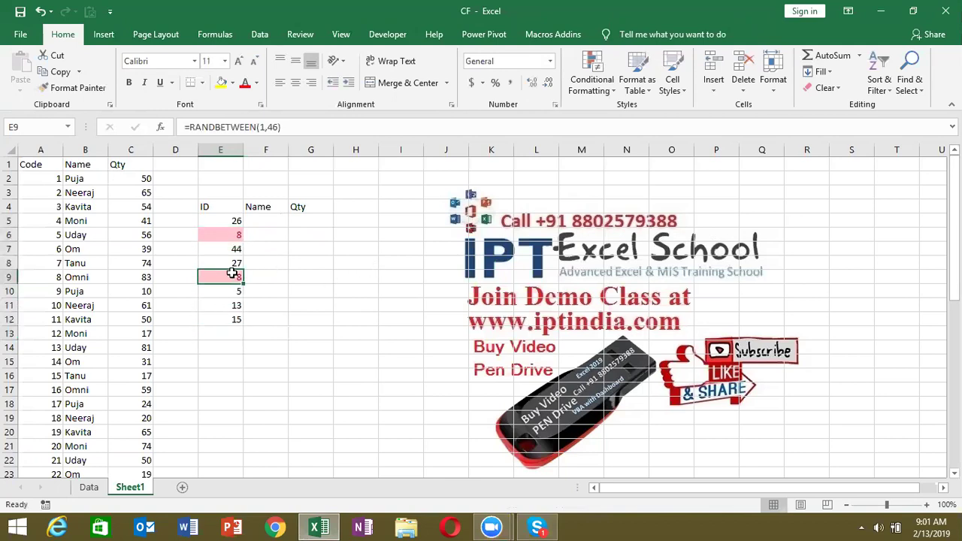
left_click(399, 207)
key("BackSpace")
left_click(394, 230)
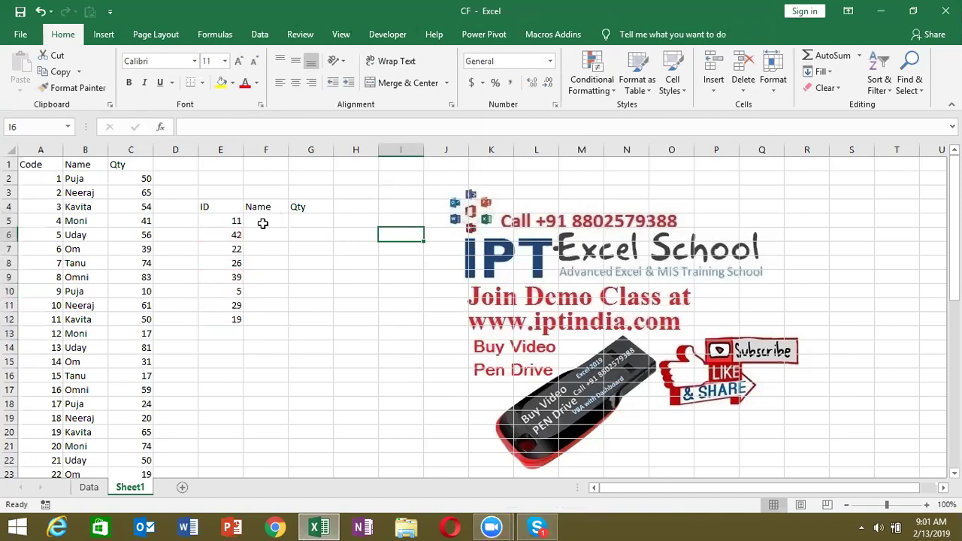
Enter =VLOOKUP(E5,A:C,2,0) in F5 to fetch the Name
left_click(263, 223)
type("=vl")
key("Tab")
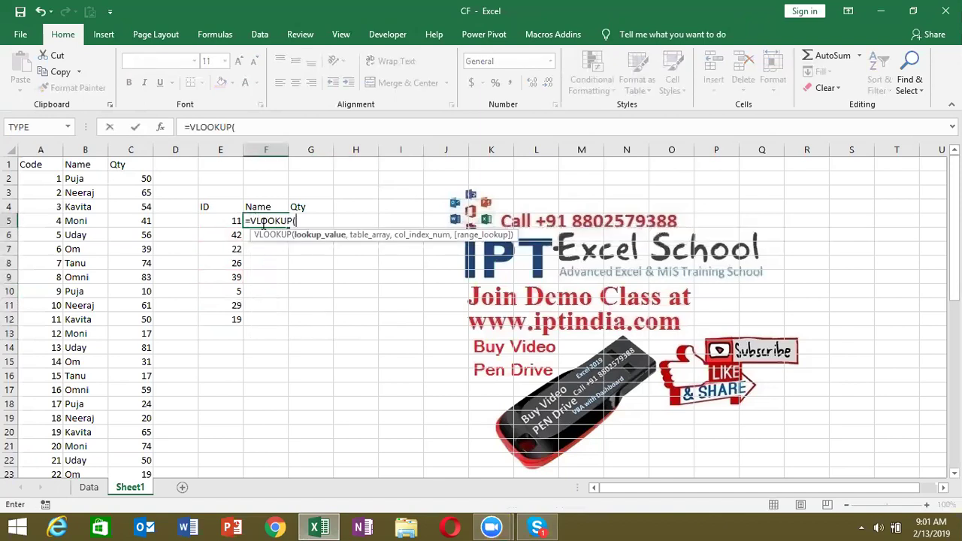
key("Left")
type(",")
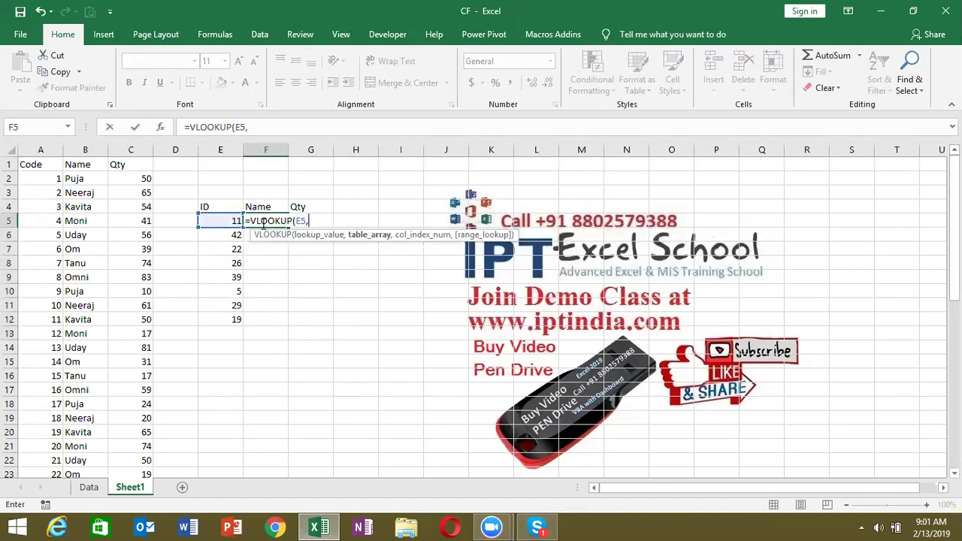
left_click_drag(40, 150, 125, 151)
type(",2,0")
key("Return")
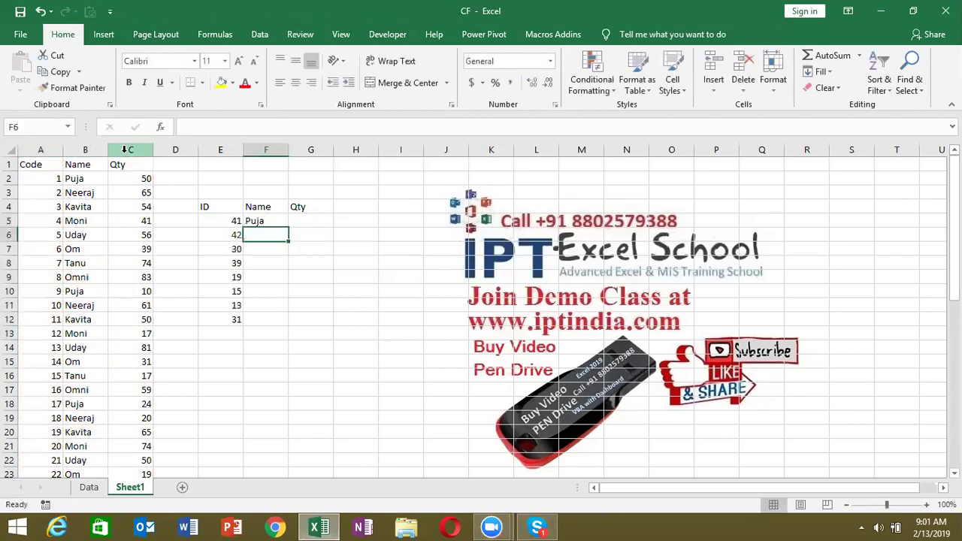
Enter =VLOOKUP(E5,A:C,3,0) in G5 to fetch the Qty
key("Up")
key("Right")
type("=vl")
key("Tab")
left_click(206, 223)
type(",")
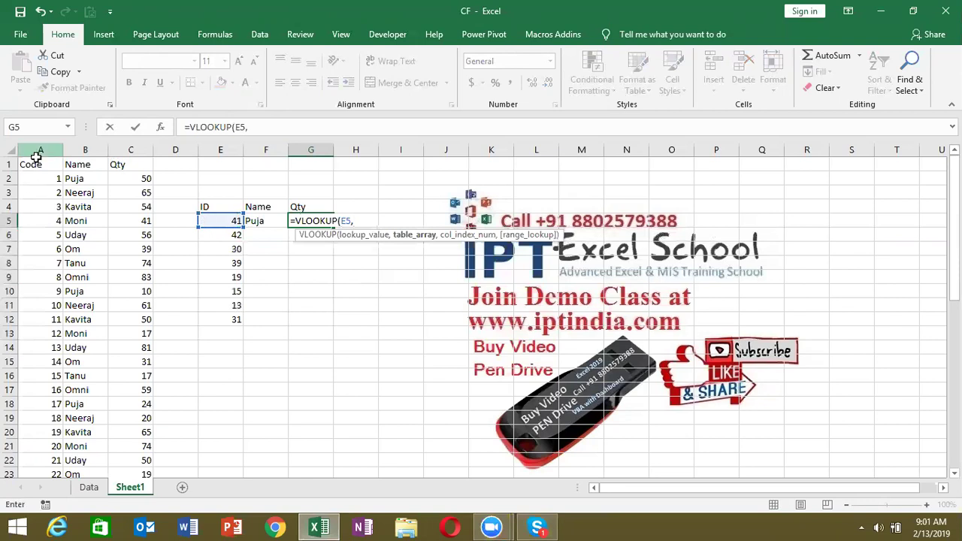
left_click(37, 153)
left_click_drag(37, 153, 119, 159)
type(",")
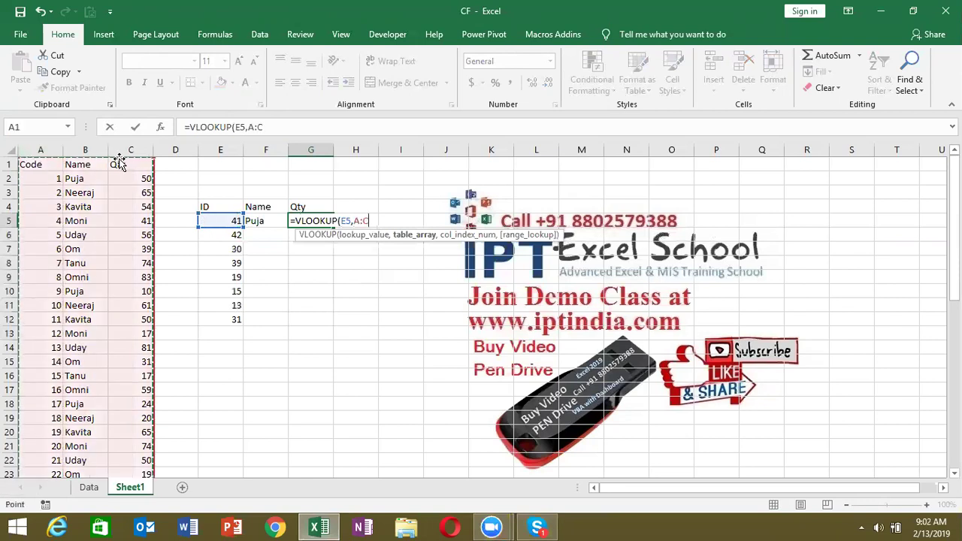
type("3,0")
key("Return")
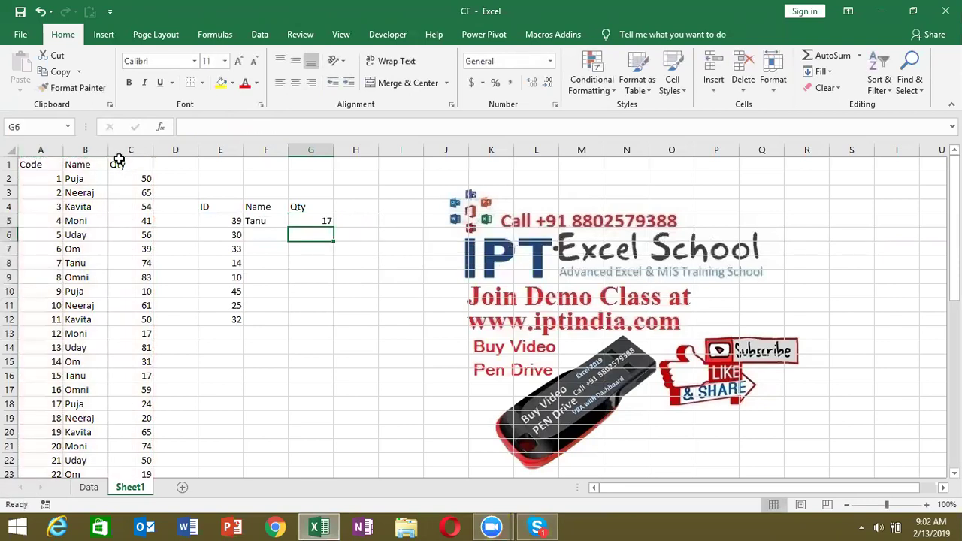
Copy both lookup formulas down through F5:G12
key("Up")
key("Left")
key("shift+Right")
key("shift+Down")
key("shift+Down")
key("shift+Down")
key("shift+Down")
key("shift+Down")
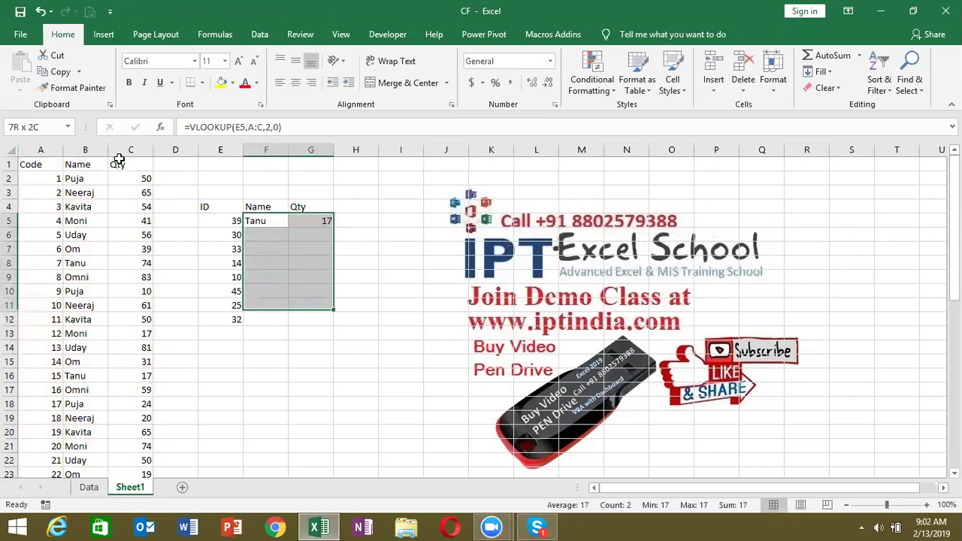
key("shift+Down")
key("shift+Down")
key("ctrl+d")
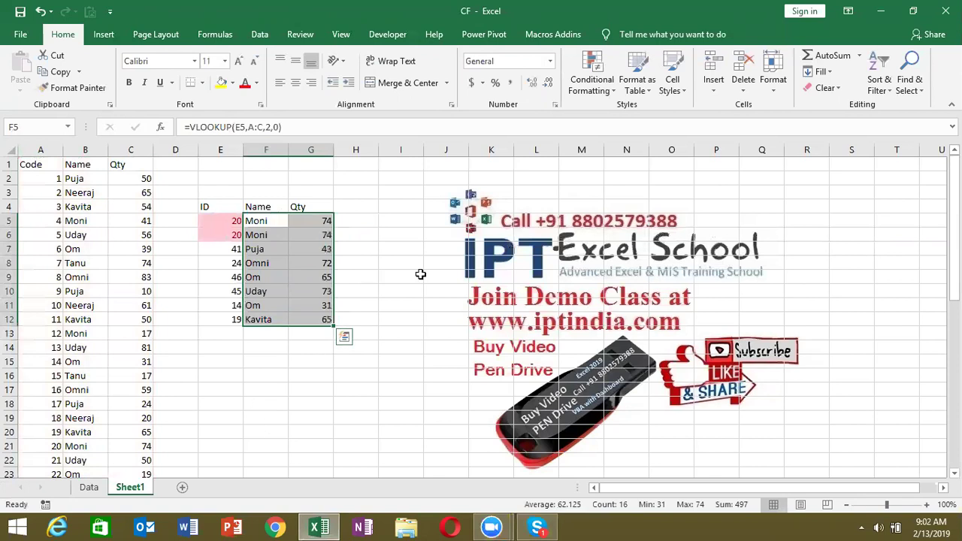
left_click(406, 239)
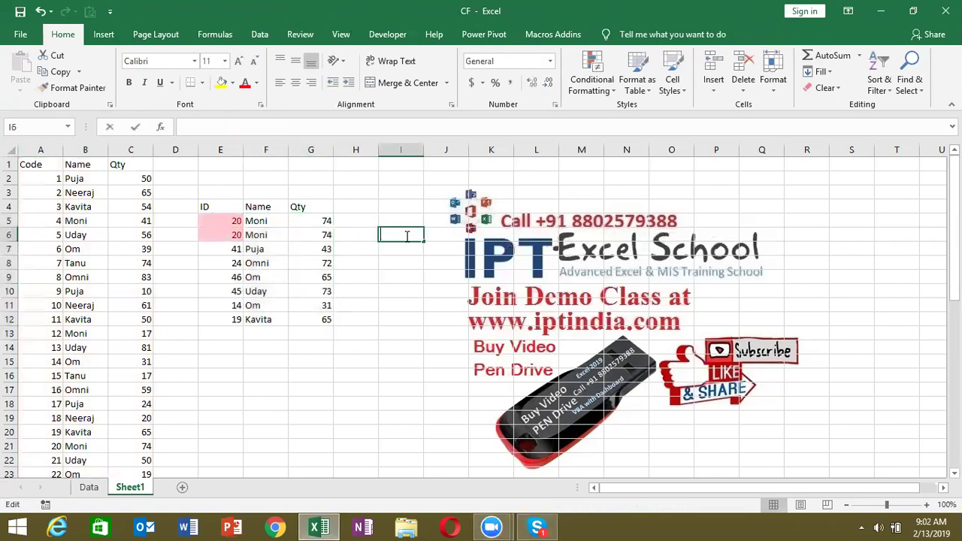
Force a recalculation from an empty cell to refresh the random IDs and lookups
left_click(395, 197)
key("F9")
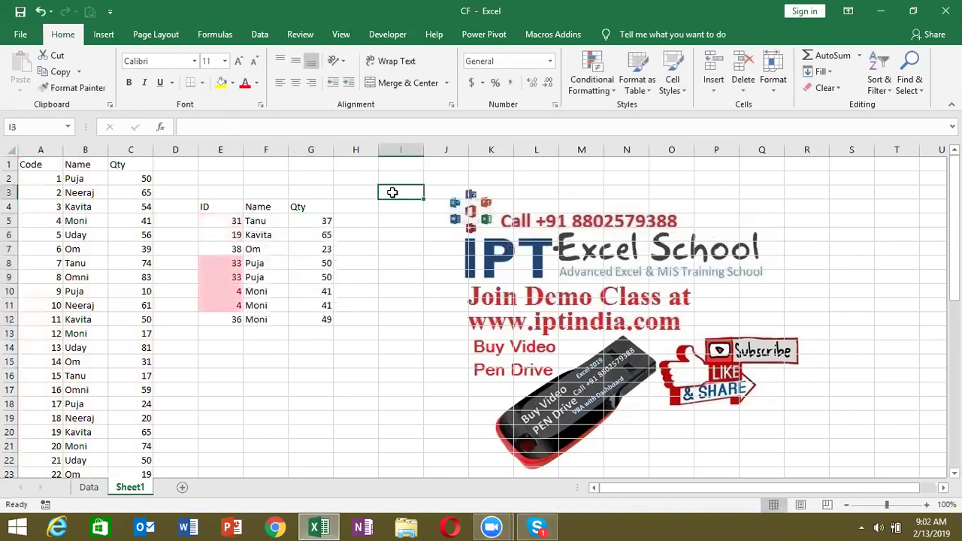
key("Return")
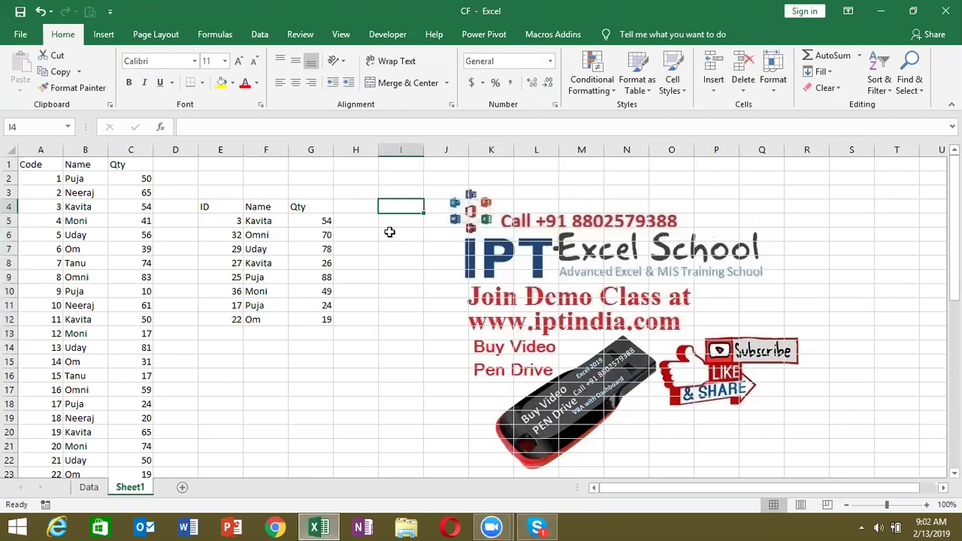
Show the desktop with Win+D and bring up Zoom's End Meeting or Leave Meeting prompt
left_click(390, 232)
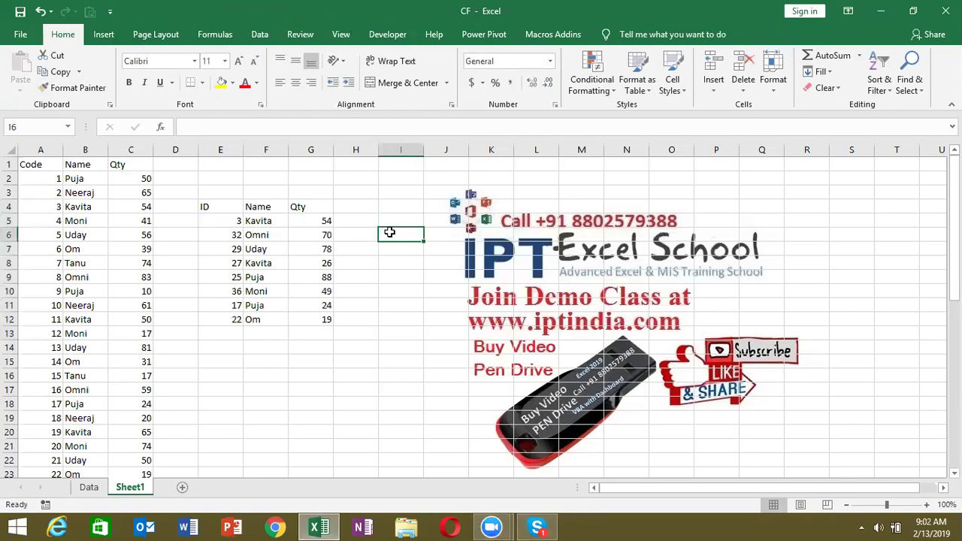
key("super+d")
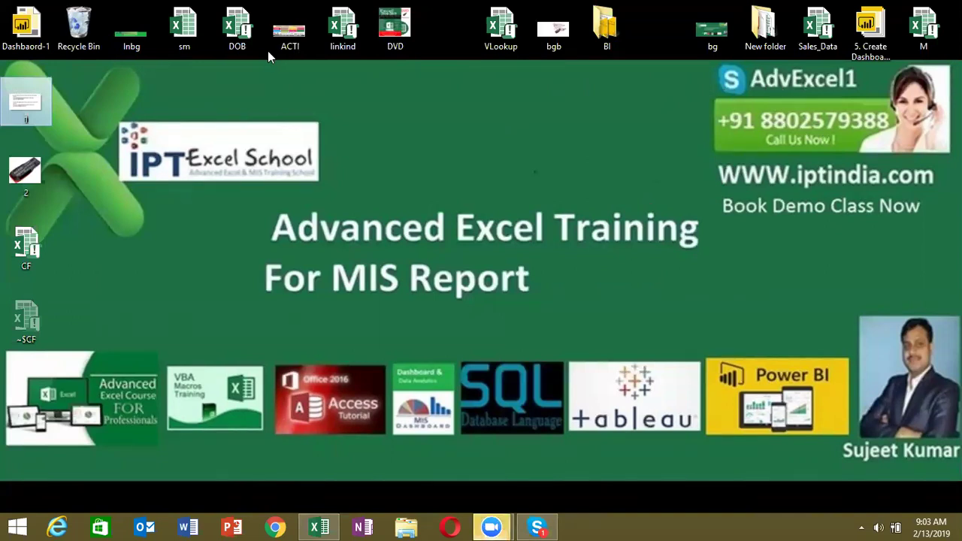
key("alt+q")
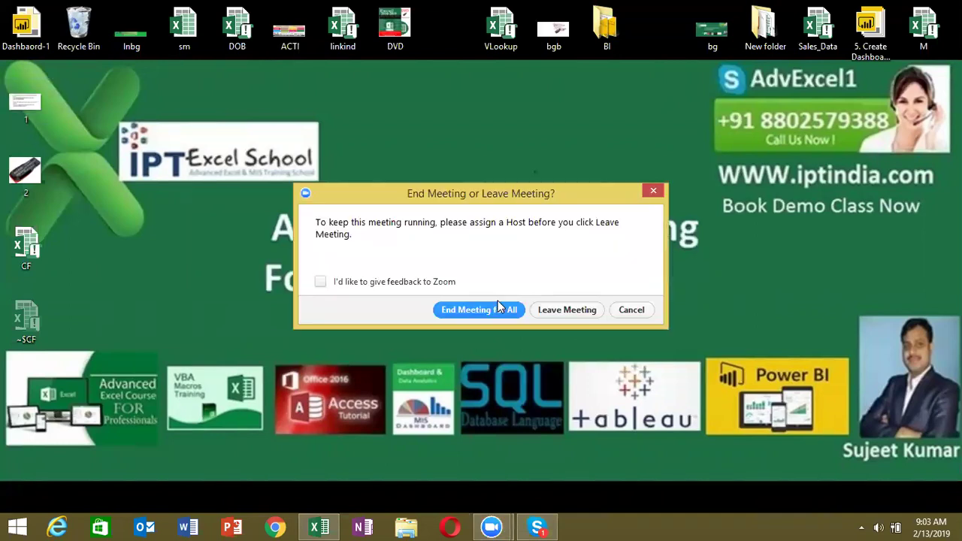